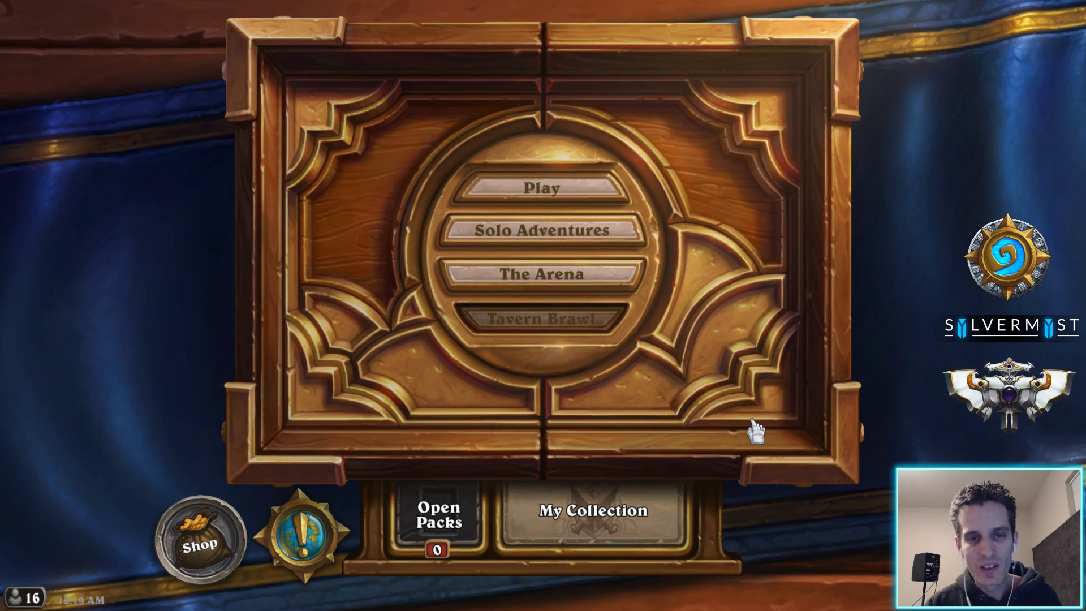
Go from the Hearthstone main menu into My Collection
click(651, 527)
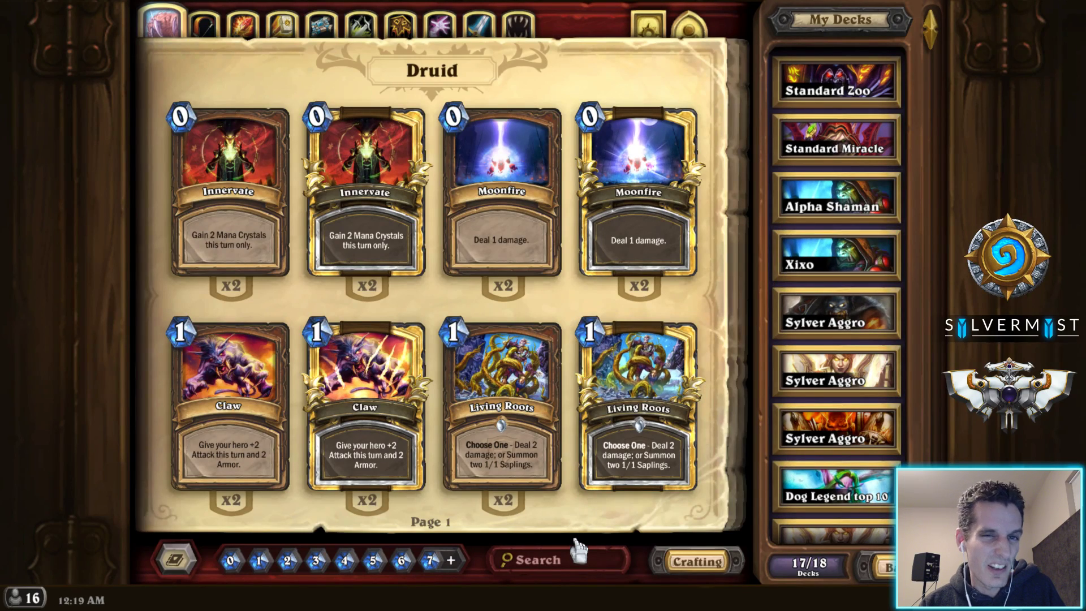
Search the collection for 'flamestrike'
click(545, 570)
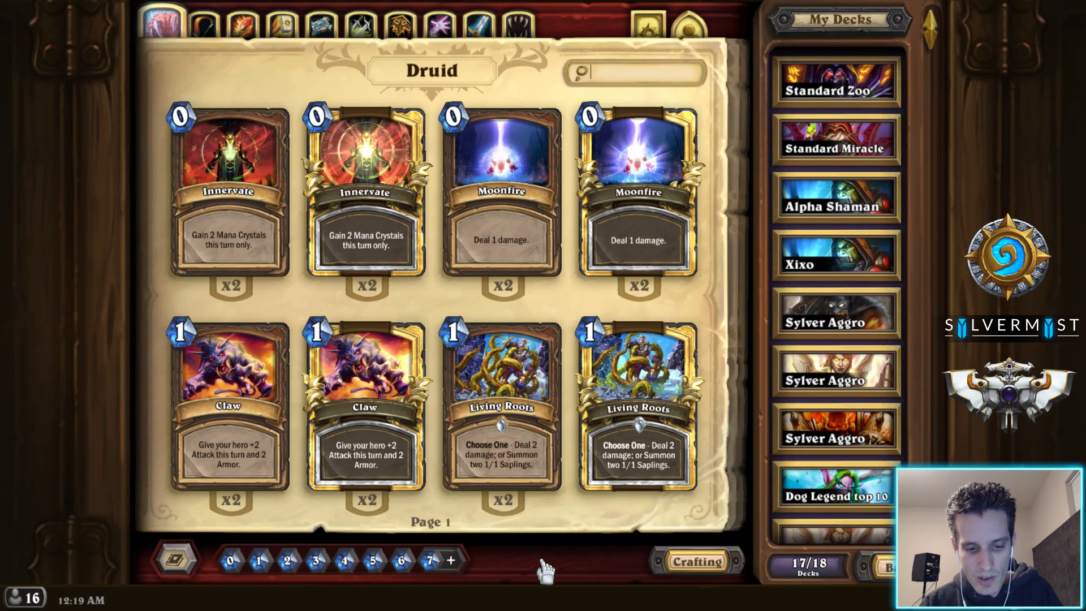
text(flame)
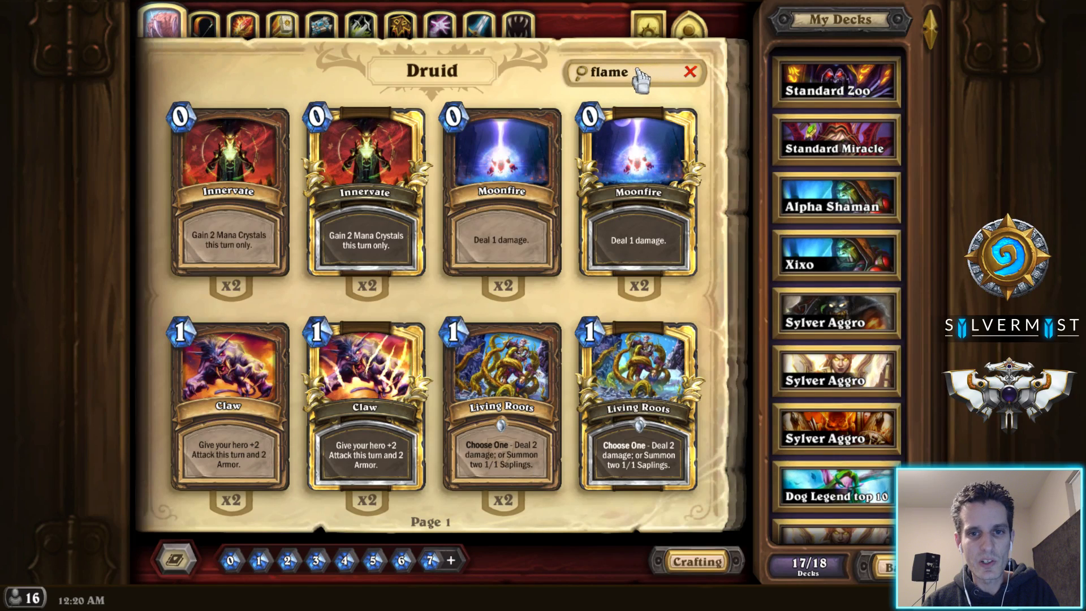
text(str)
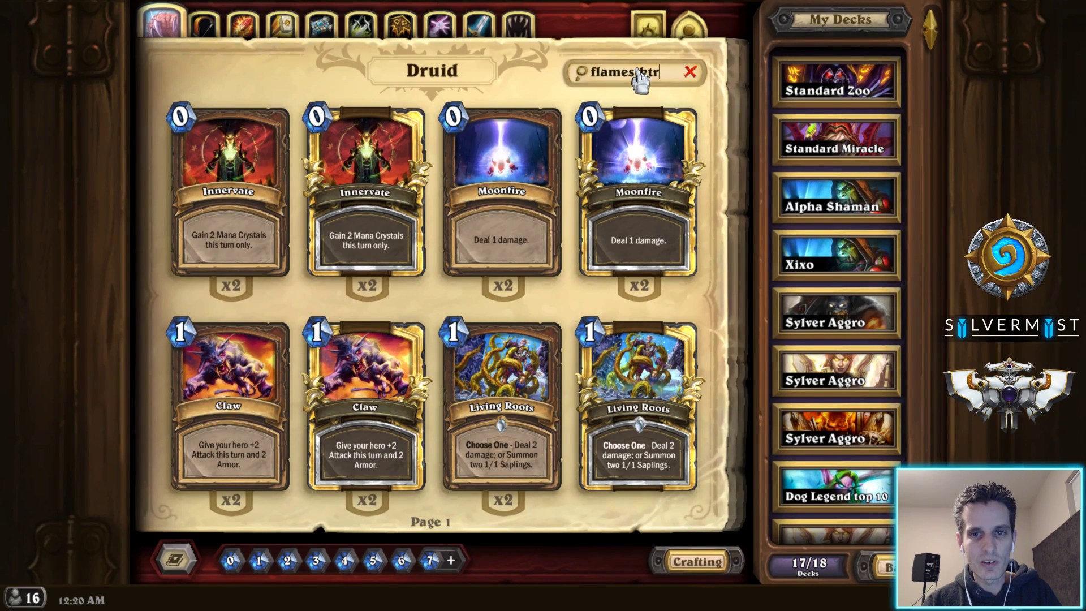
text(ike)
key(Return)
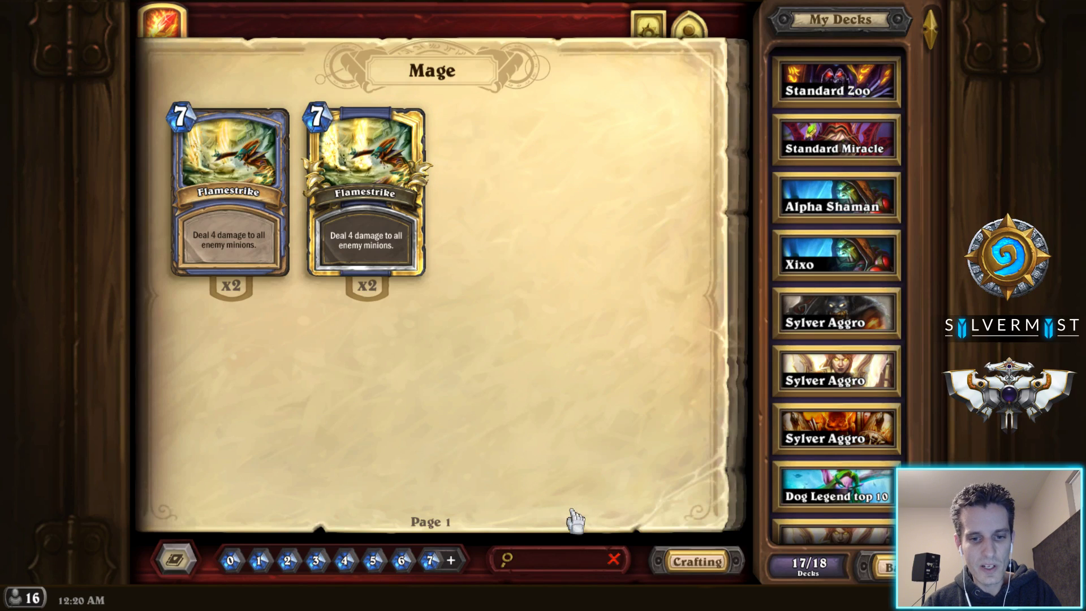
Clear the search text so all cards show again
click(546, 563)
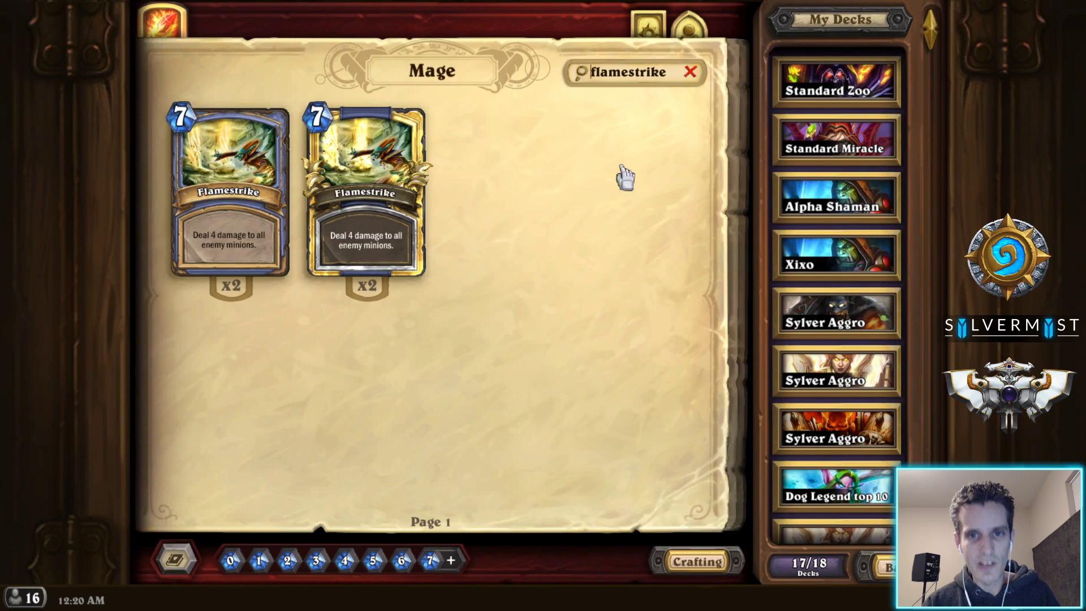
key(ctrl+a)
key(BackSpace)
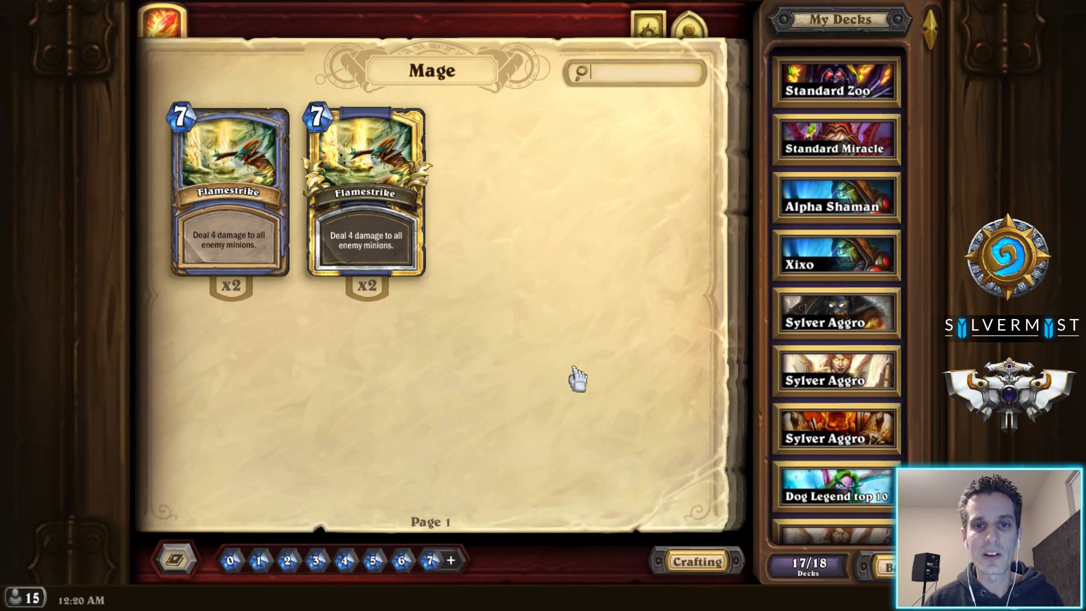
key(Return)
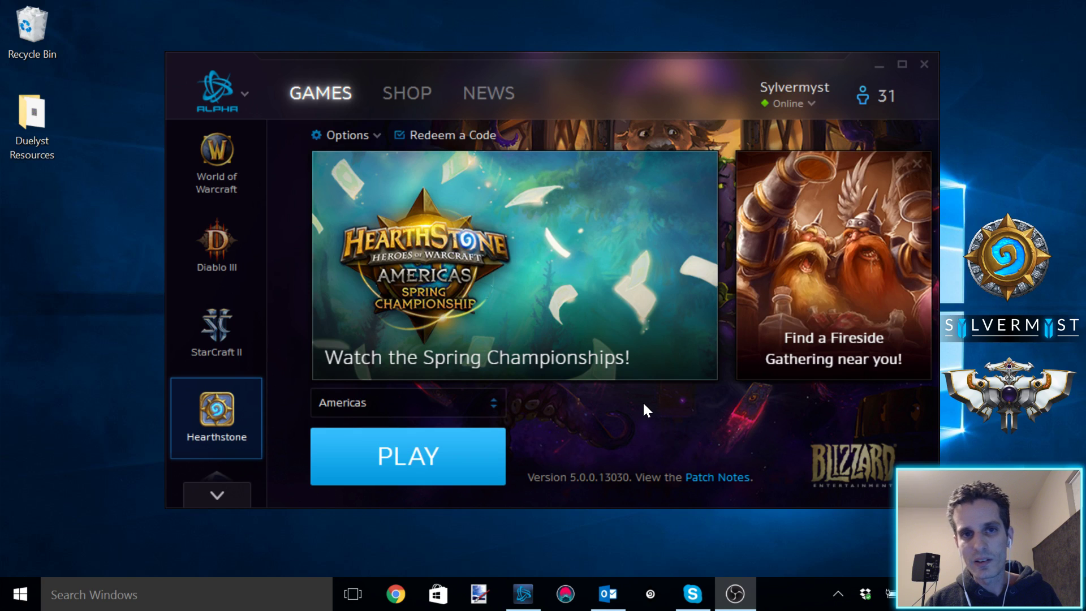
Open the C: drive in File Explorer via Start search 'c:\'
key(super)
text(c:\)
key(Return)
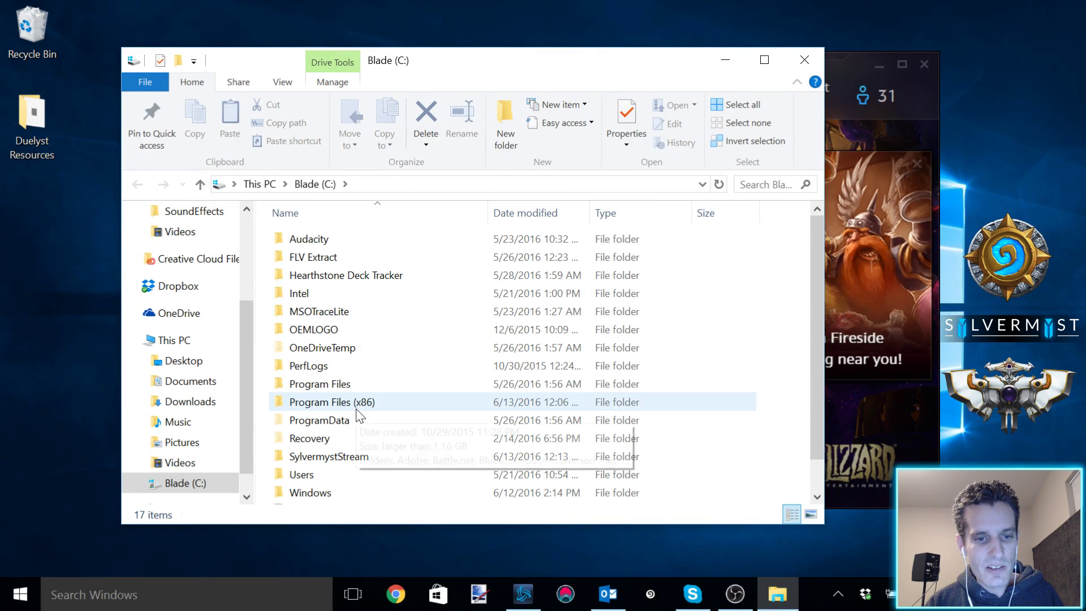
Browse to Program Files (x86) > Hearthstone, then close File Explorer
double_click(357, 408)
double_click(337, 373)
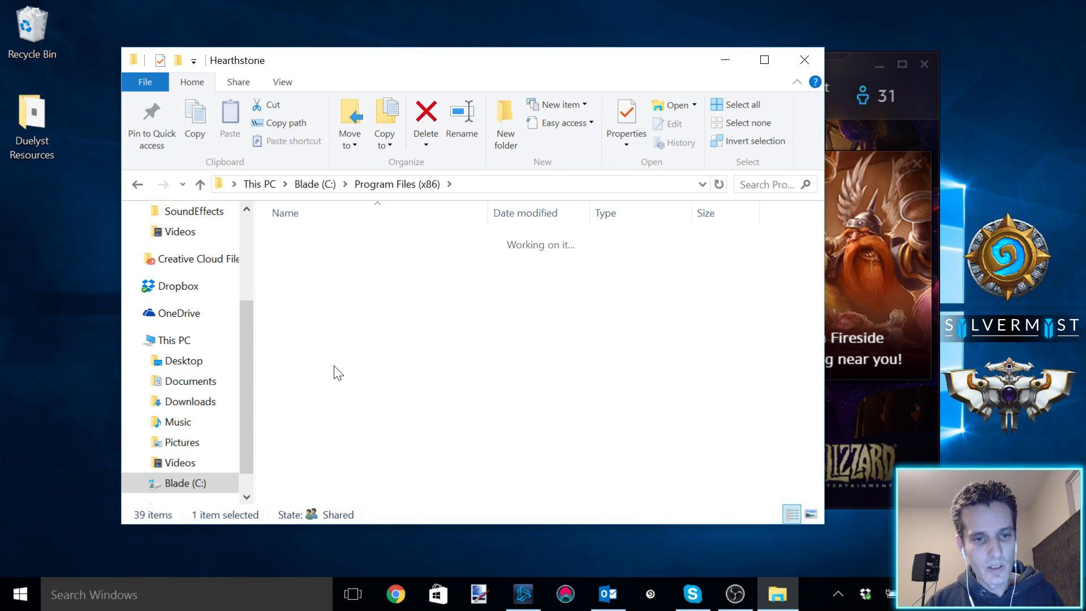
click(804, 59)
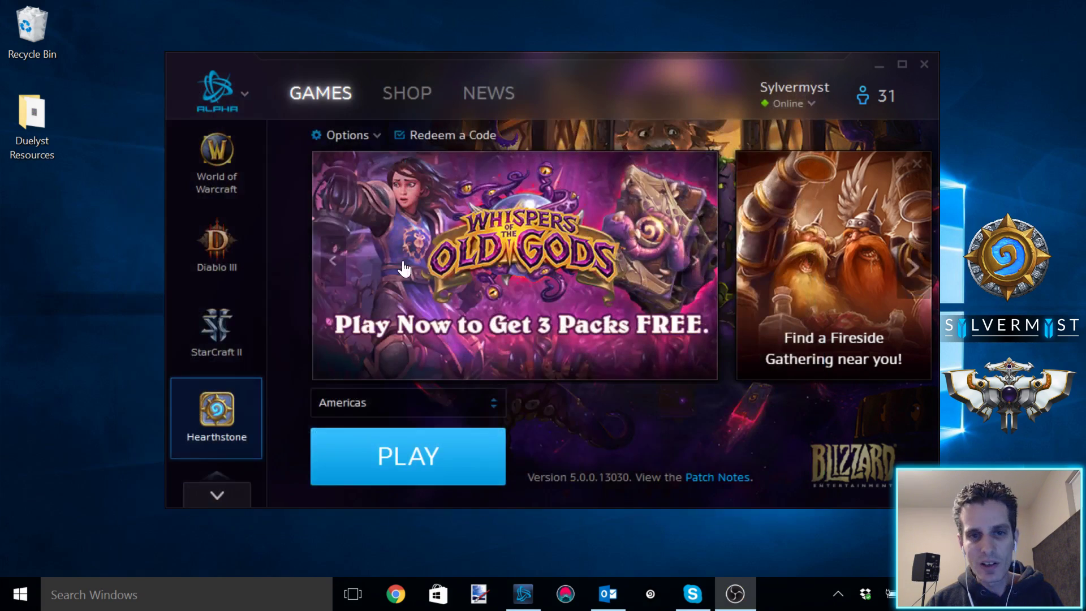
Search Start for 'hearthstone' and open the app's file location
click(20, 593)
text(hea)
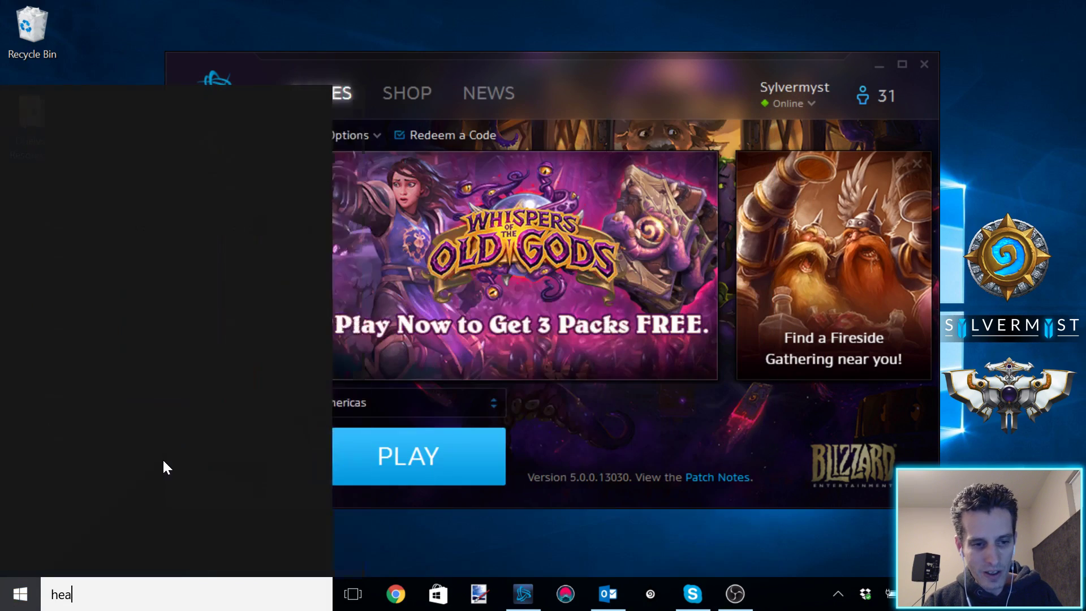
text(rthstone)
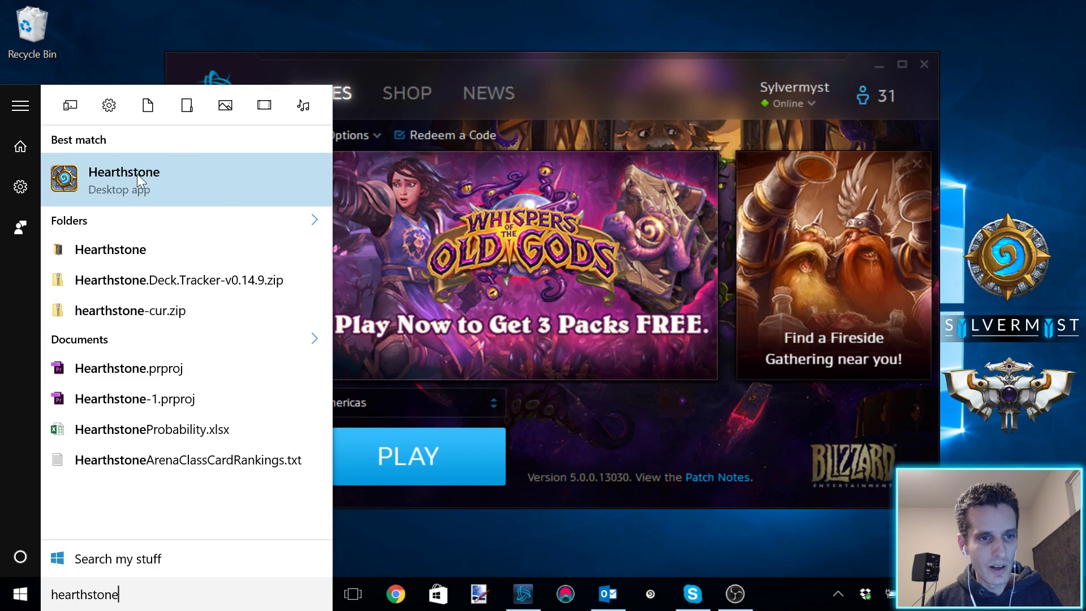
right_click(134, 176)
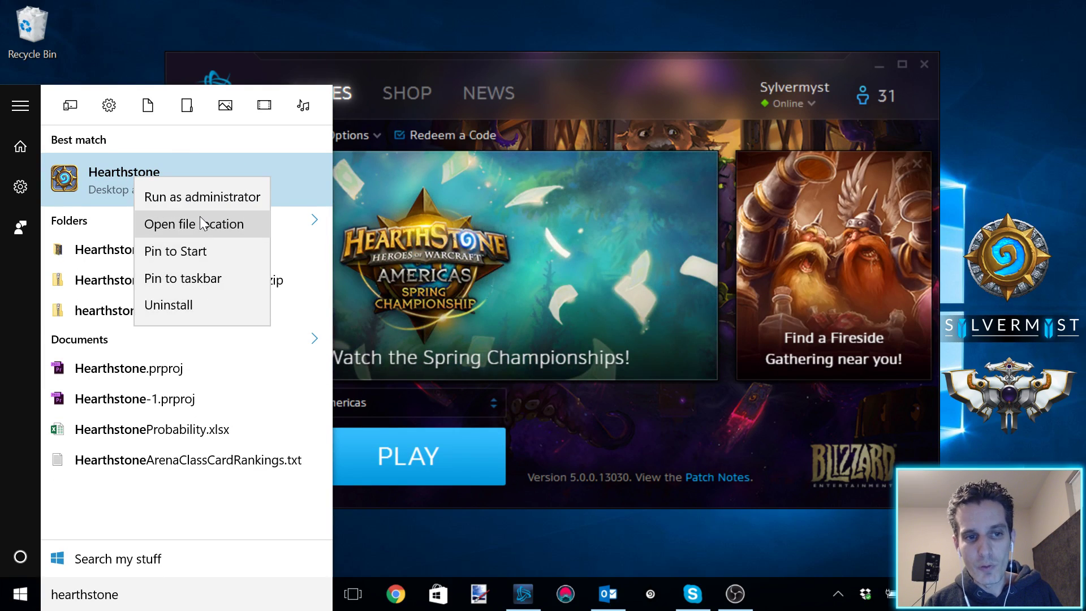
click(201, 222)
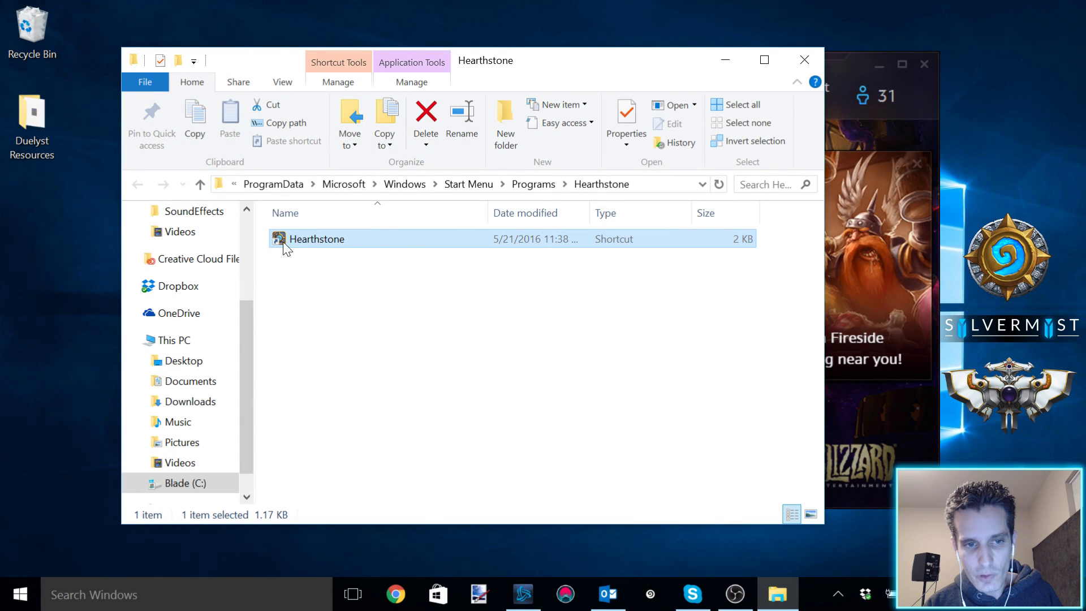
Open the Hearthstone shortcut's target folder
double_click(310, 240)
right_click(311, 241)
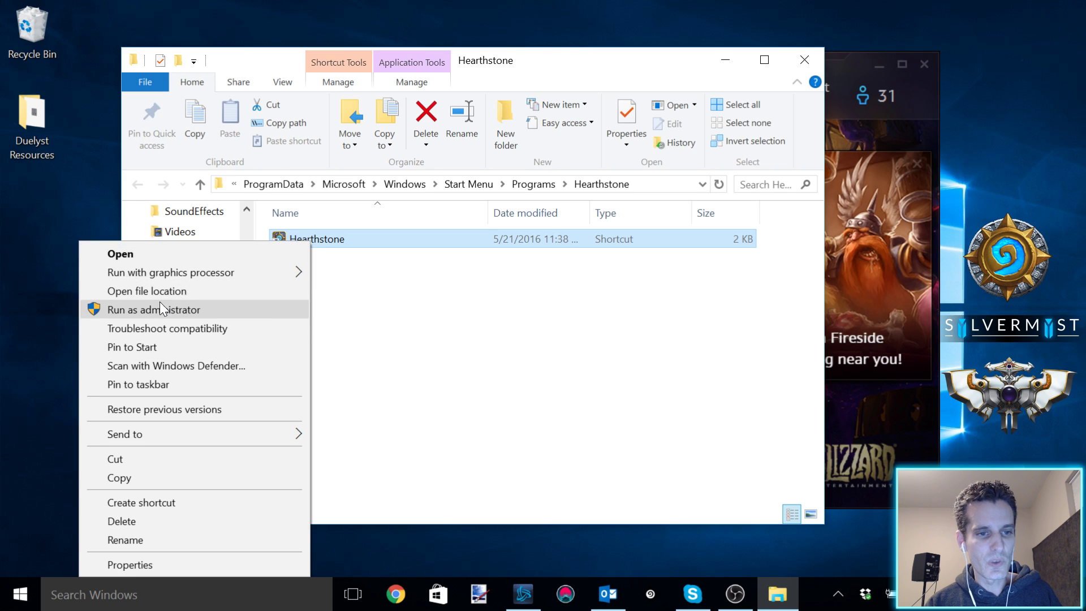
click(210, 289)
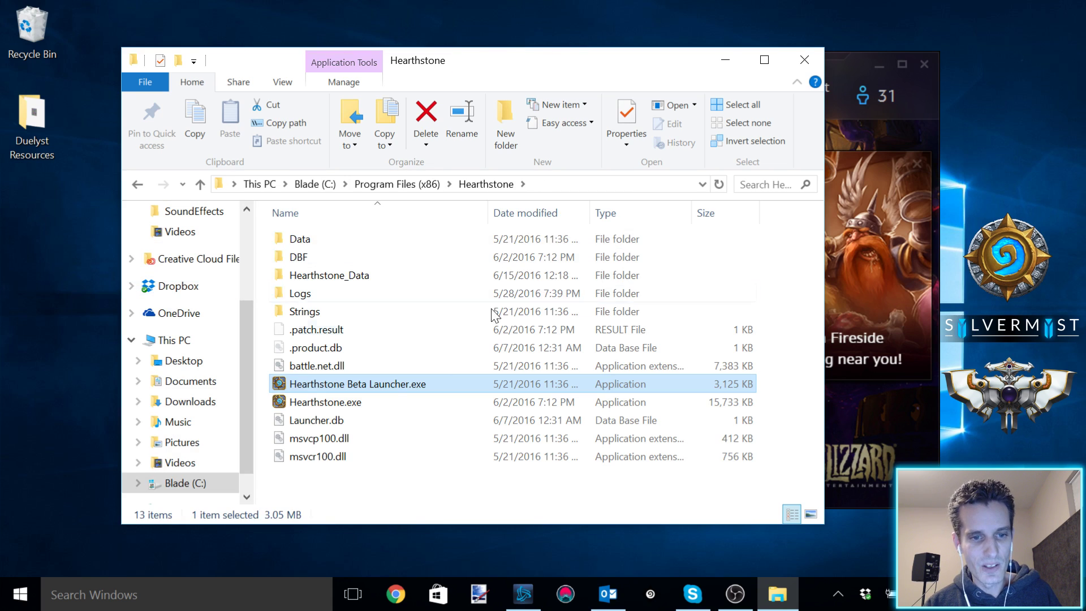
Open the Properties of Hearthstone.exe and move the dialog up
double_click(346, 402)
right_click(344, 400)
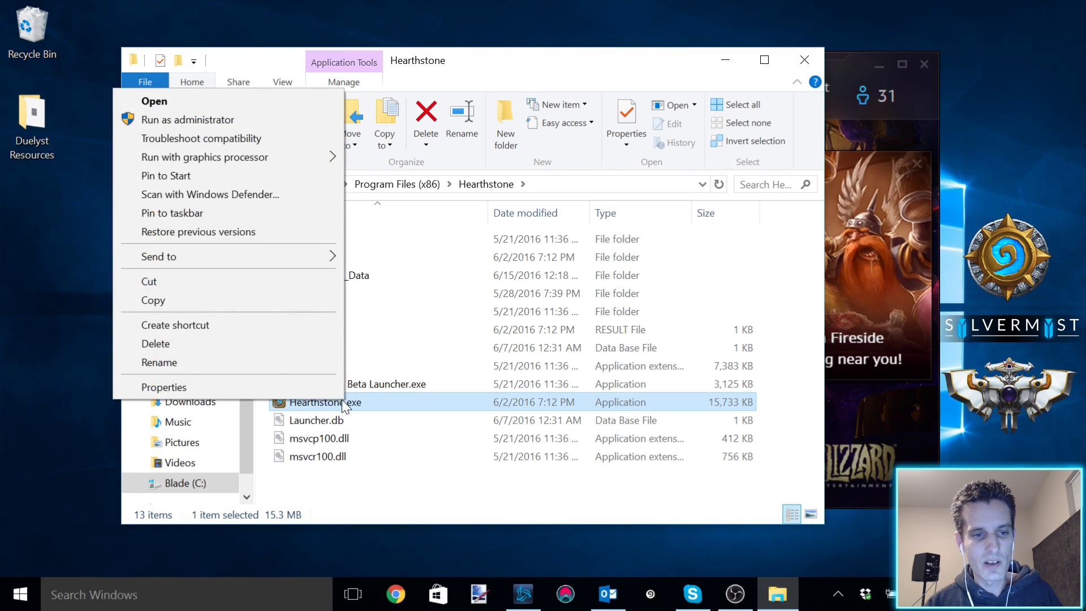
click(317, 391)
drag(554, 146, 564, 96)
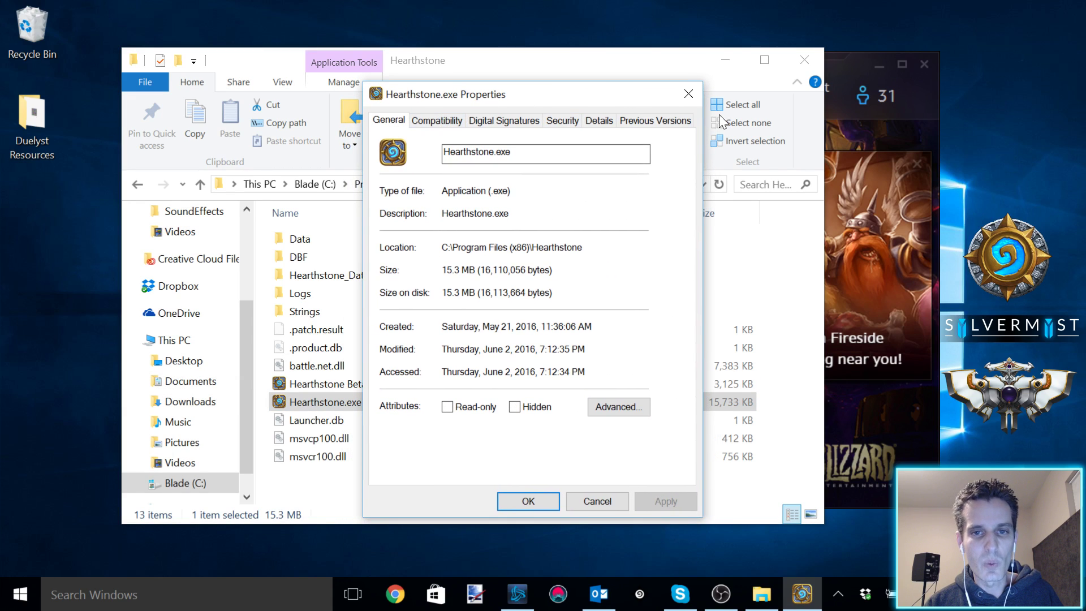
Enable compatibility mode for Windows 7 on Hearthstone.exe and confirm with OK
click(450, 130)
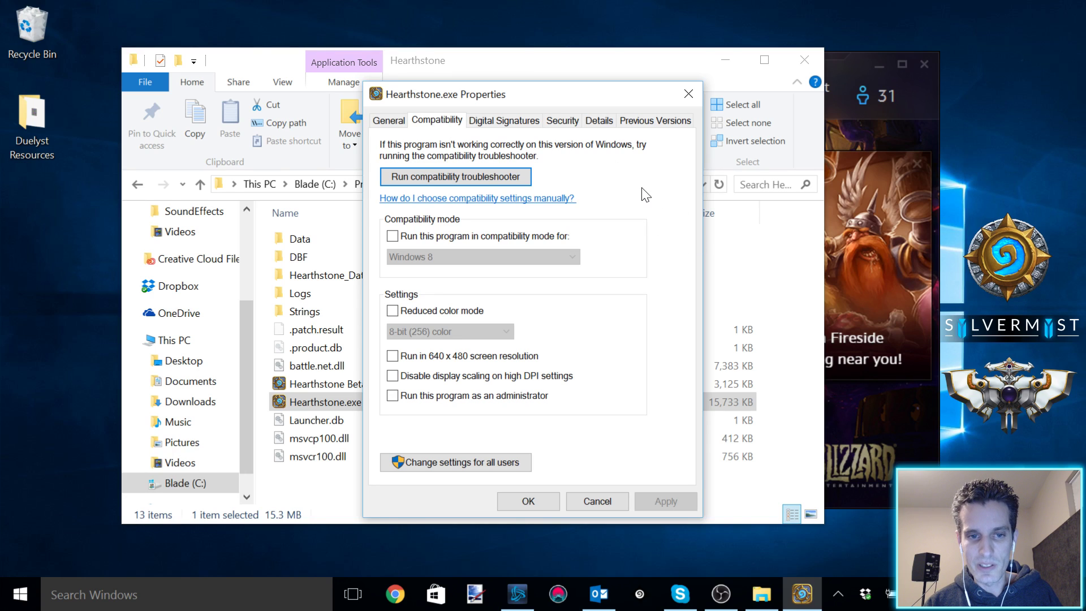
click(393, 238)
click(518, 258)
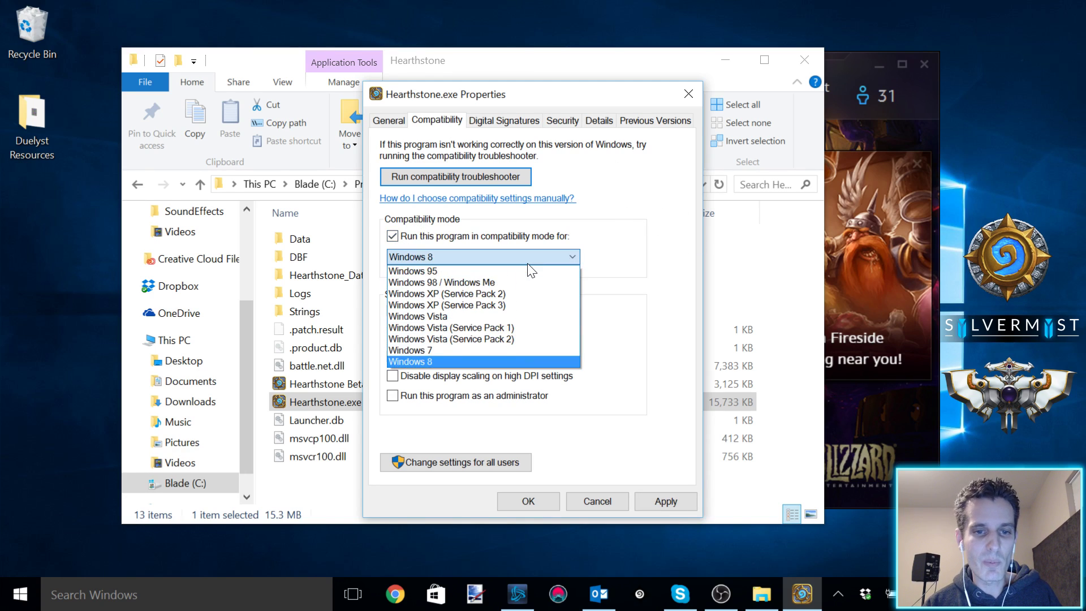
click(445, 351)
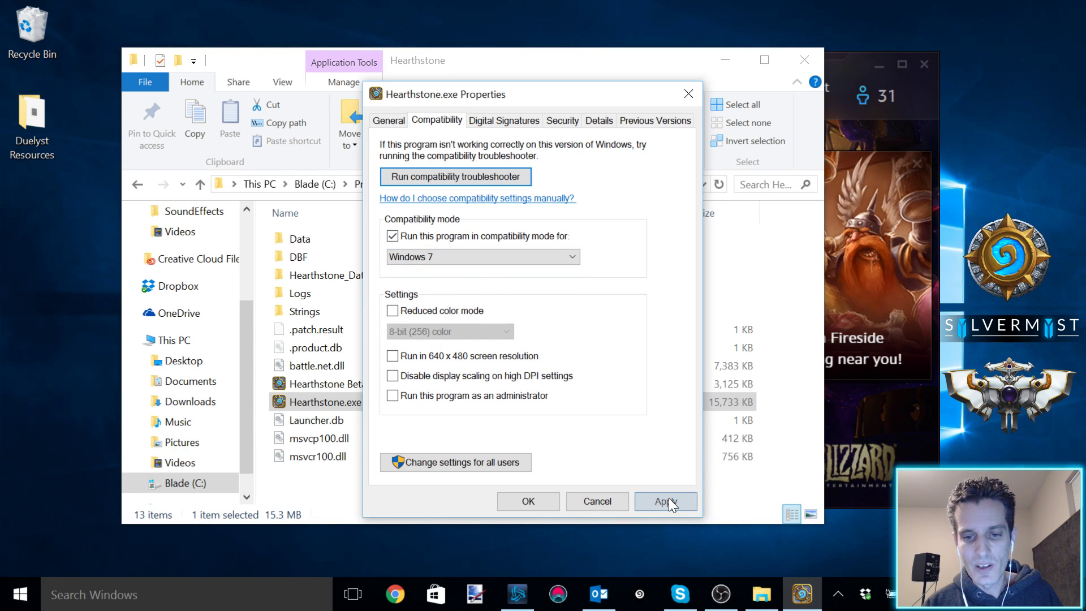
click(529, 501)
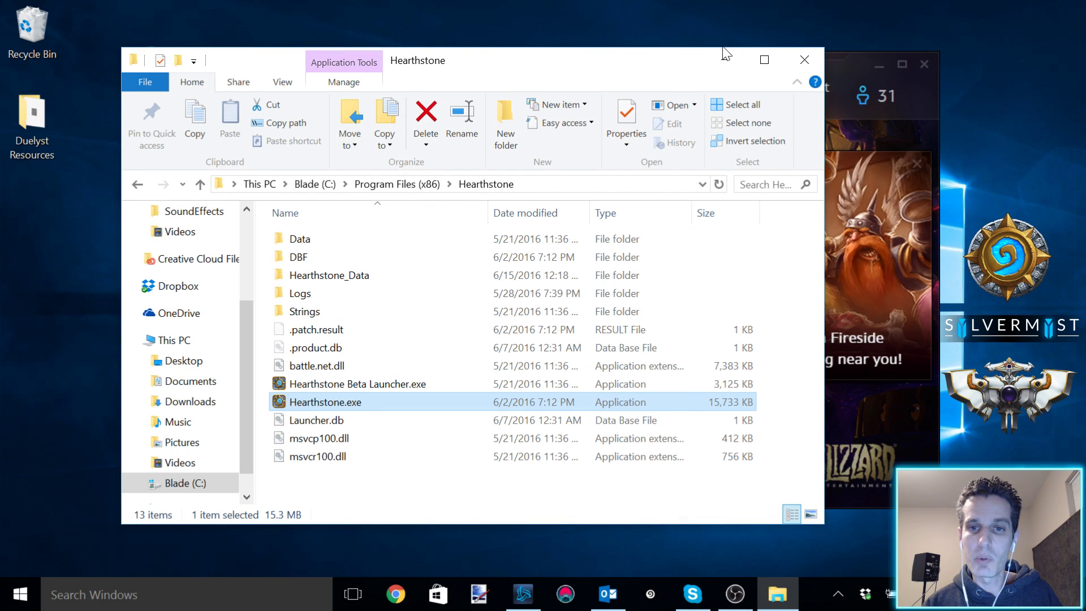
Close File Explorer and reposition the Battle.net launcher window
click(805, 60)
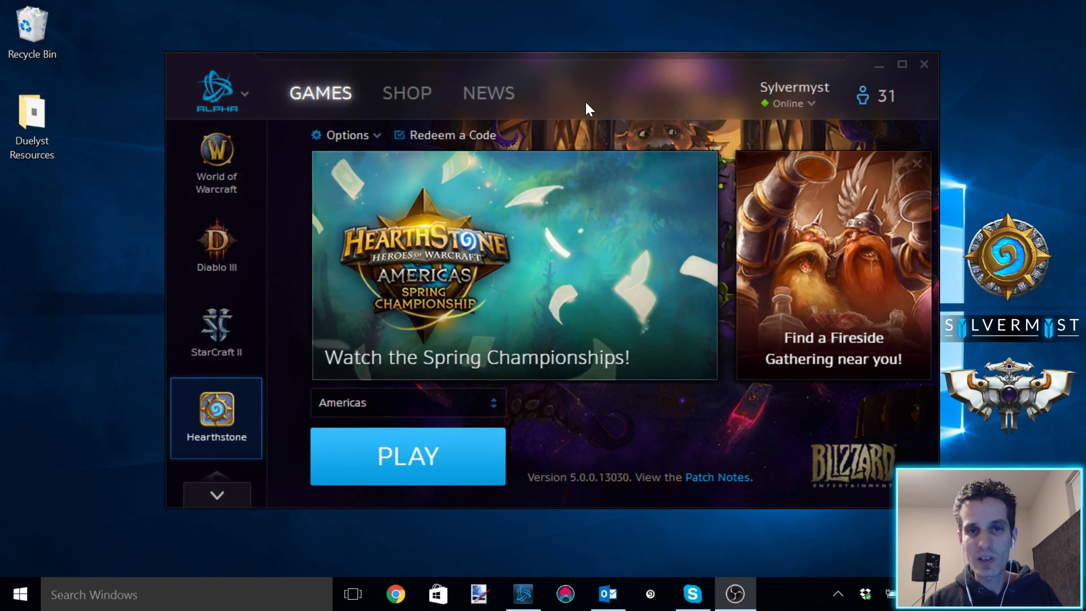
drag(586, 102, 604, 70)
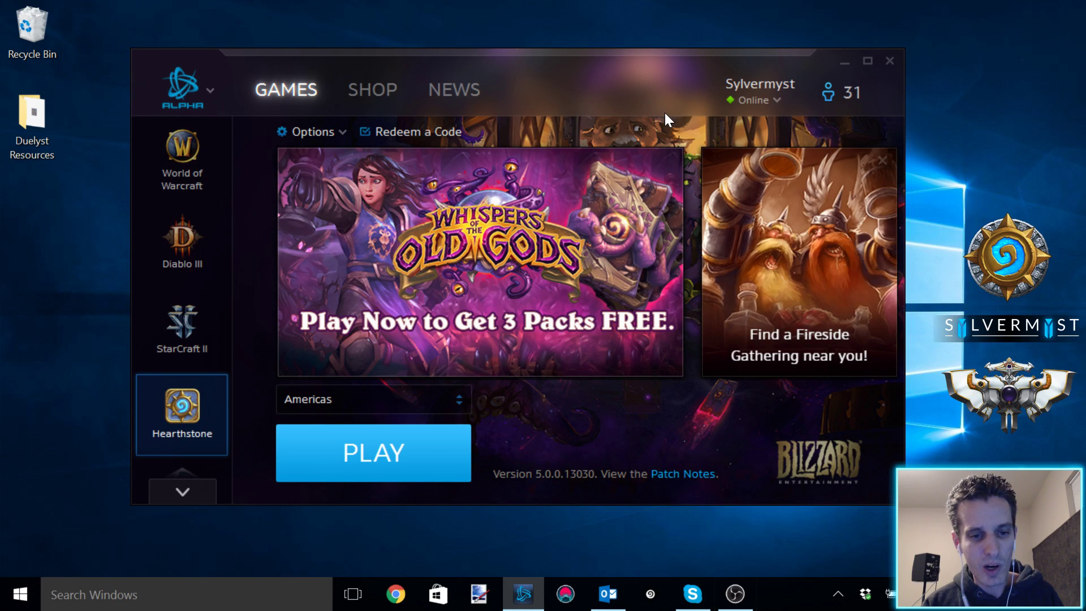
Relaunch Hearthstone from Battle.net and dismiss the Today's Quests notice
click(437, 460)
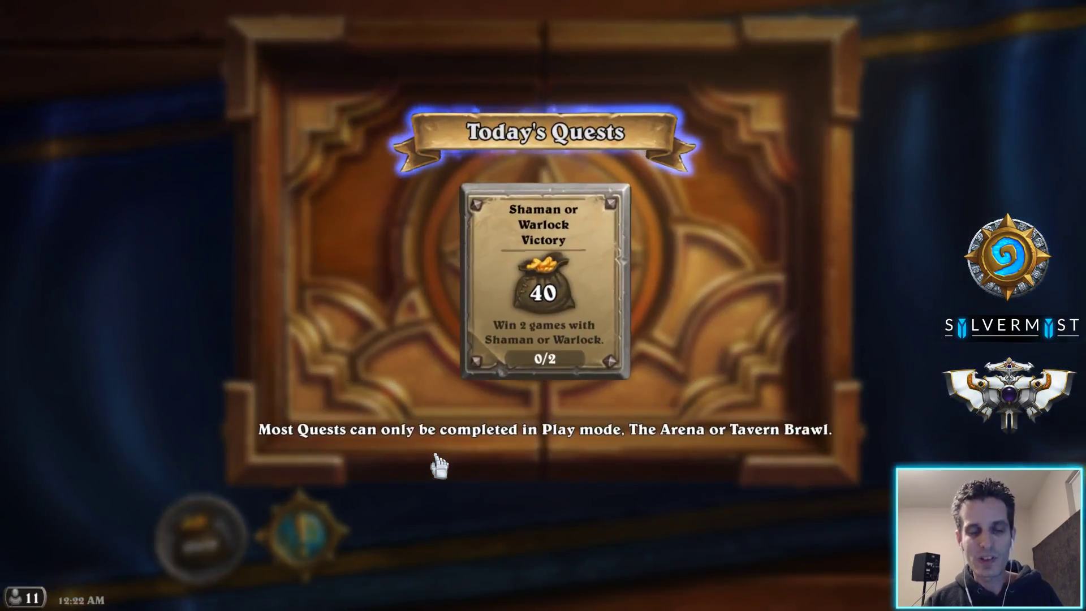
click(739, 310)
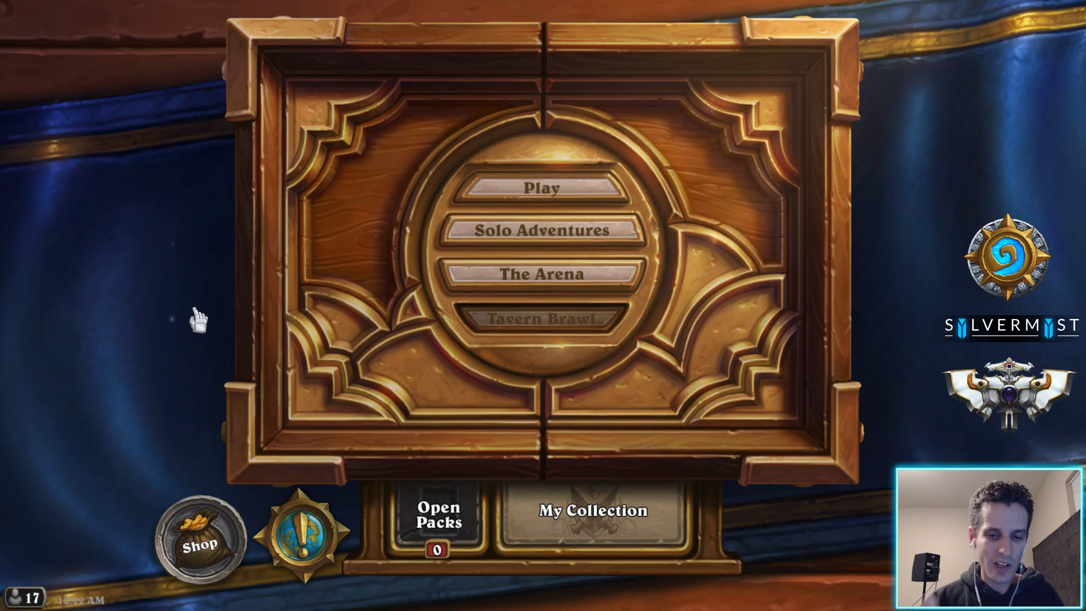
In My Collection, type test characters into the search box and erase them
click(593, 512)
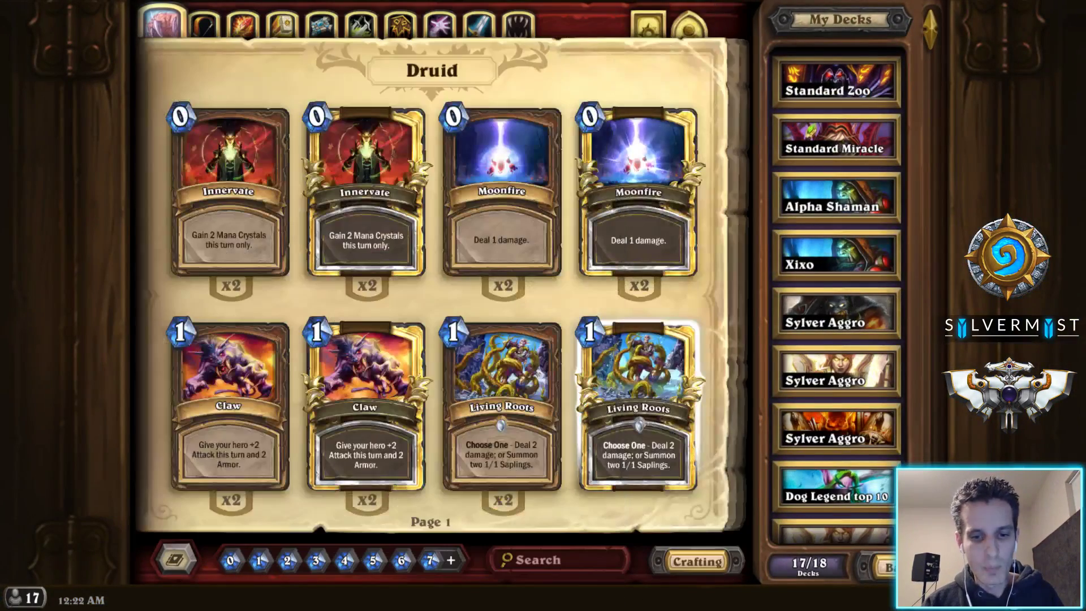
click(560, 560)
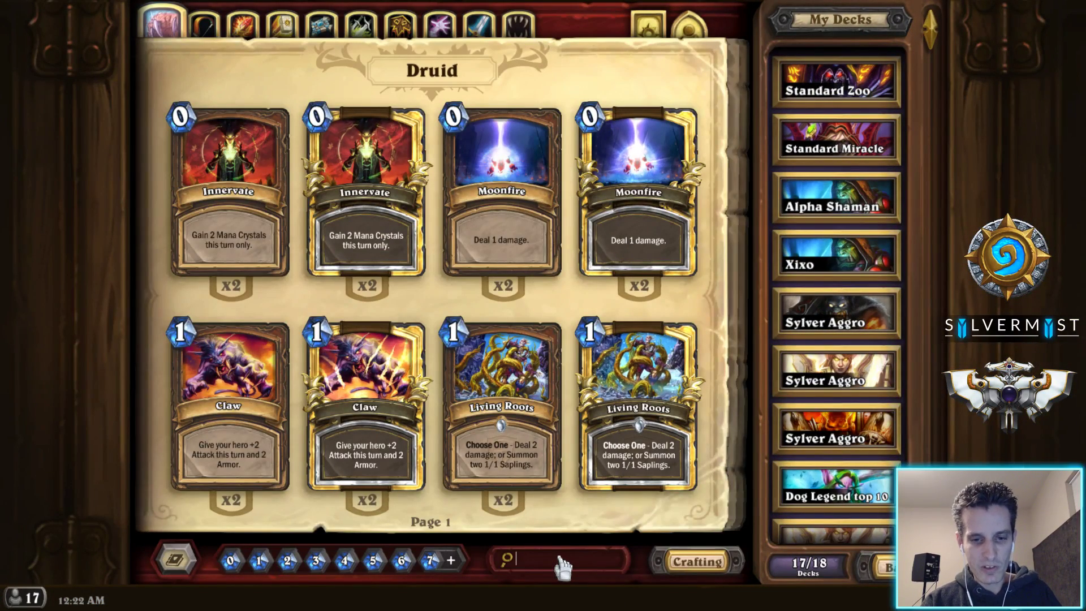
text(dkfkdjfkdfjd)
key(BackSpace)
key(BackSpace)
key(BackSpace)
key(BackSpace)
key(BackSpace)
key(BackSpace)
key(BackSpace)
key(BackSpace)
key(BackSpace)
key(BackSpace)
key(BackSpace)
key(BackSpace)
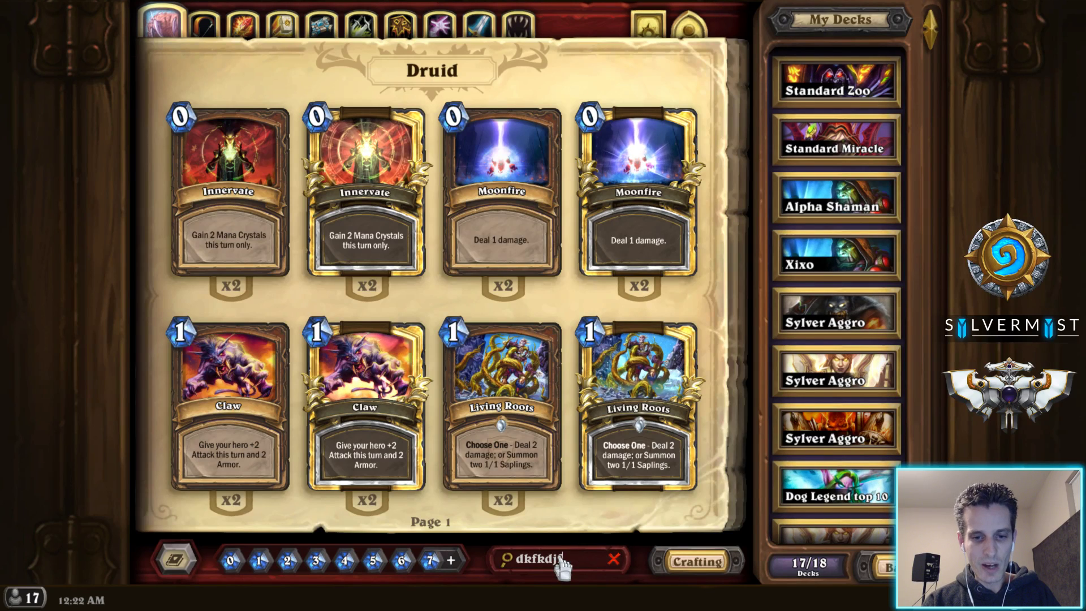
text(fsdfsdfsdf)
key(BackSpace)
key(BackSpace)
key(BackSpace)
key(BackSpace)
key(BackSpace)
key(BackSpace)
key(BackSpace)
key(BackSpace)
key(BackSpace)
key(BackSpace)
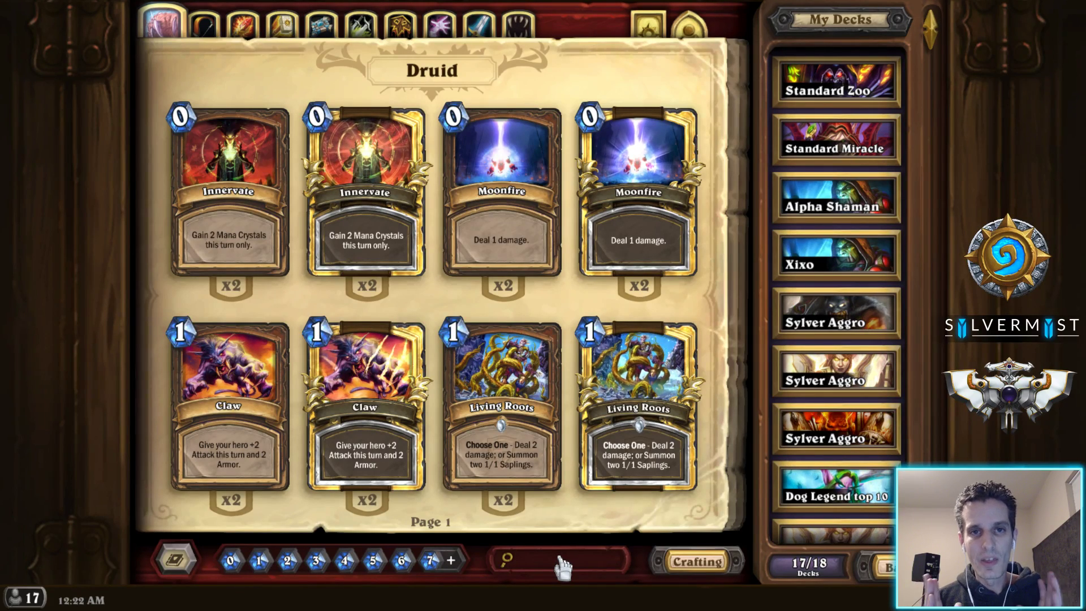